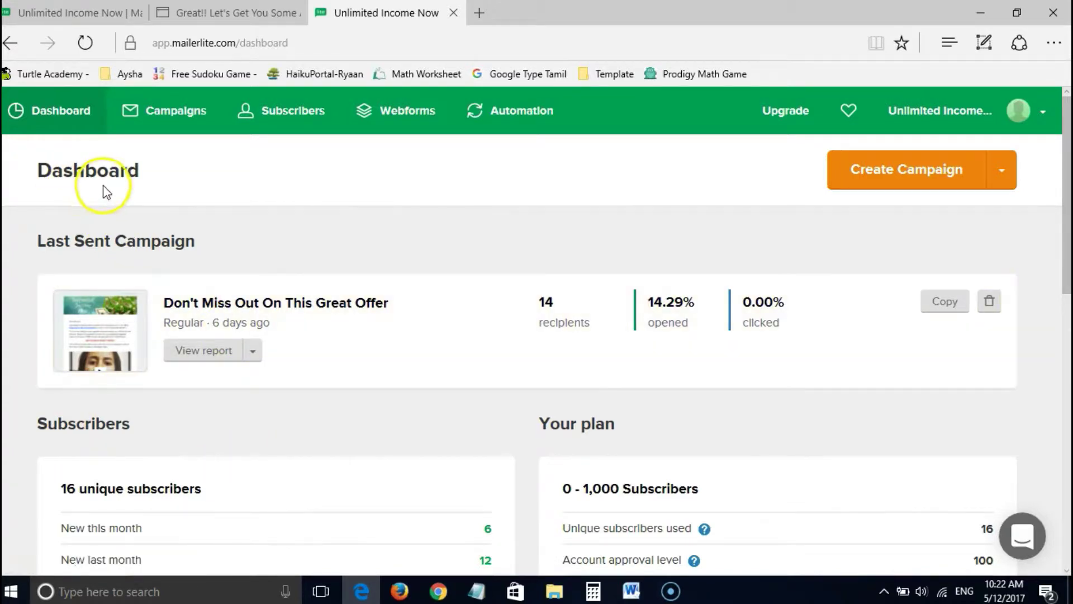
- Open the content of the How Can We Help You Today? email in the All Intro Done workflow for editing
left_click(72, 14)
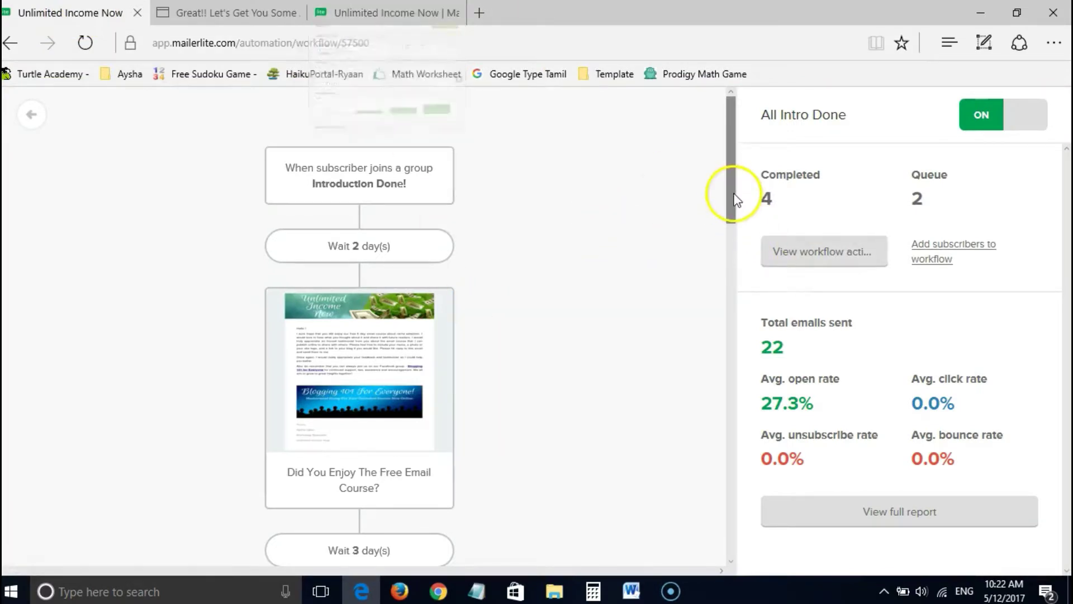
mouse_move(730, 187)
left_mouse_down()
mouse_move(733, 211)
mouse_move(730, 199)
left_mouse_up()
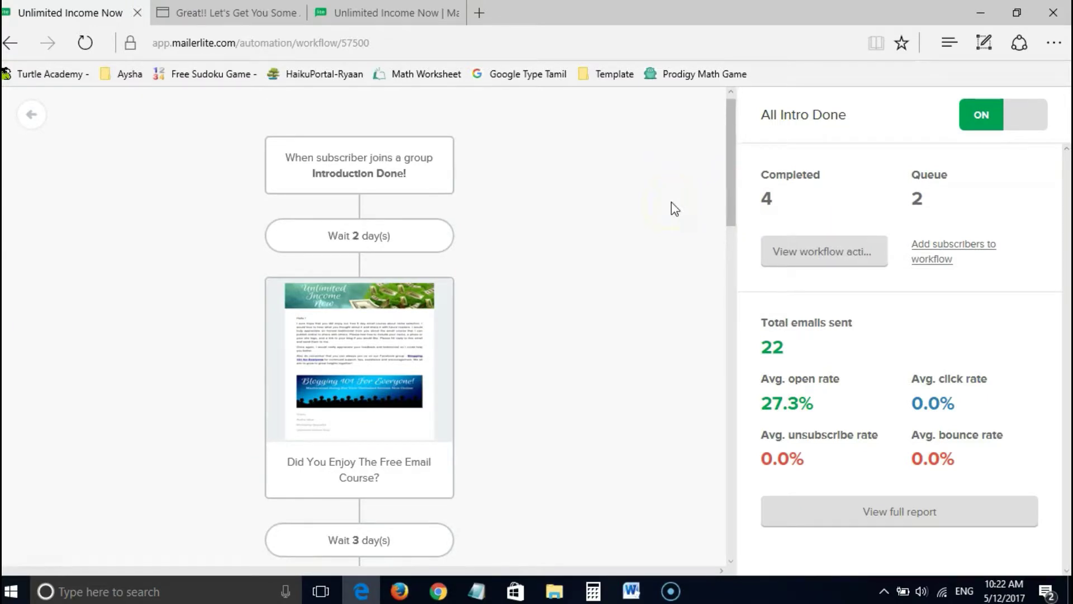
left_click(726, 216)
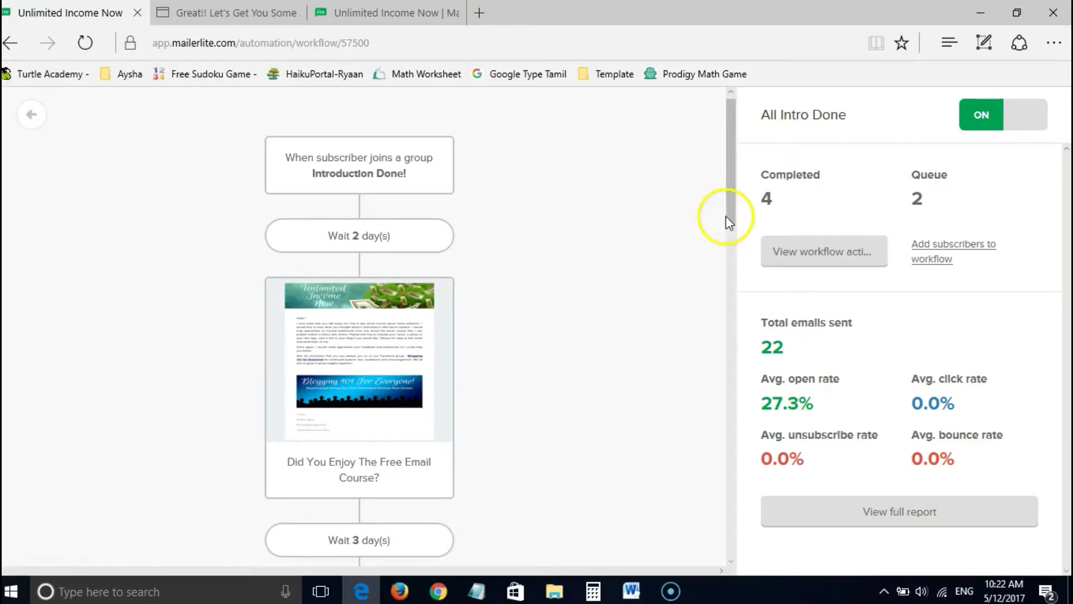
left_click_drag(732, 220, 725, 453)
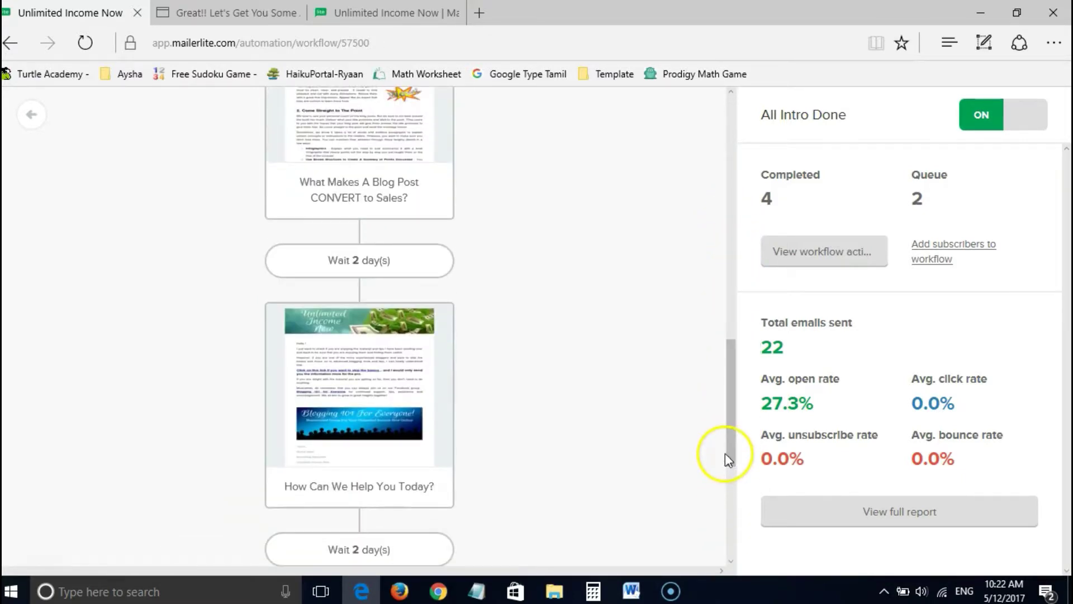
left_click(402, 424)
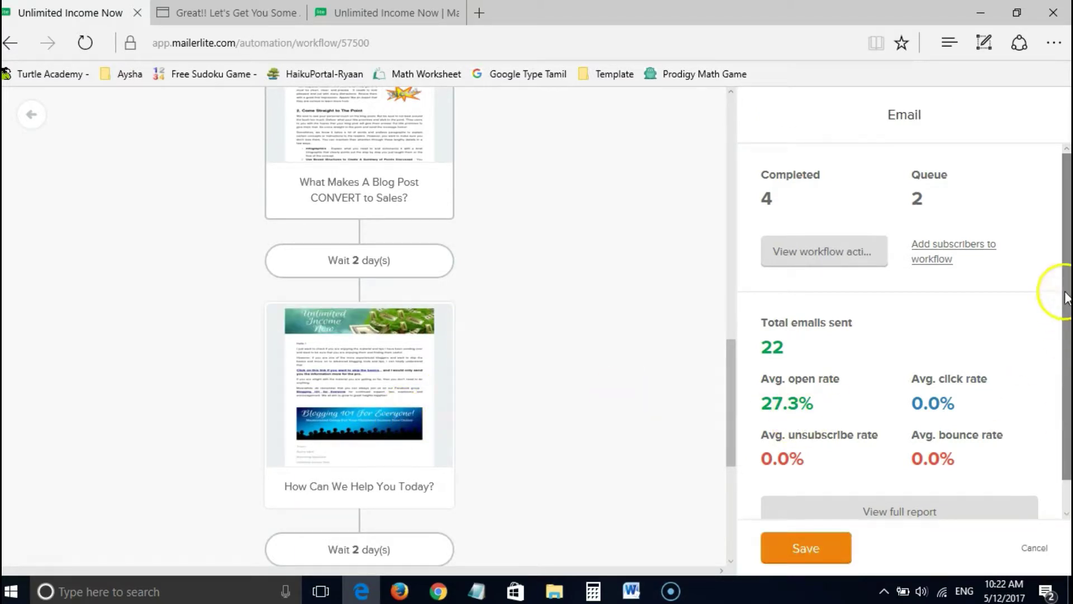
left_click_drag(1068, 362, 1063, 420)
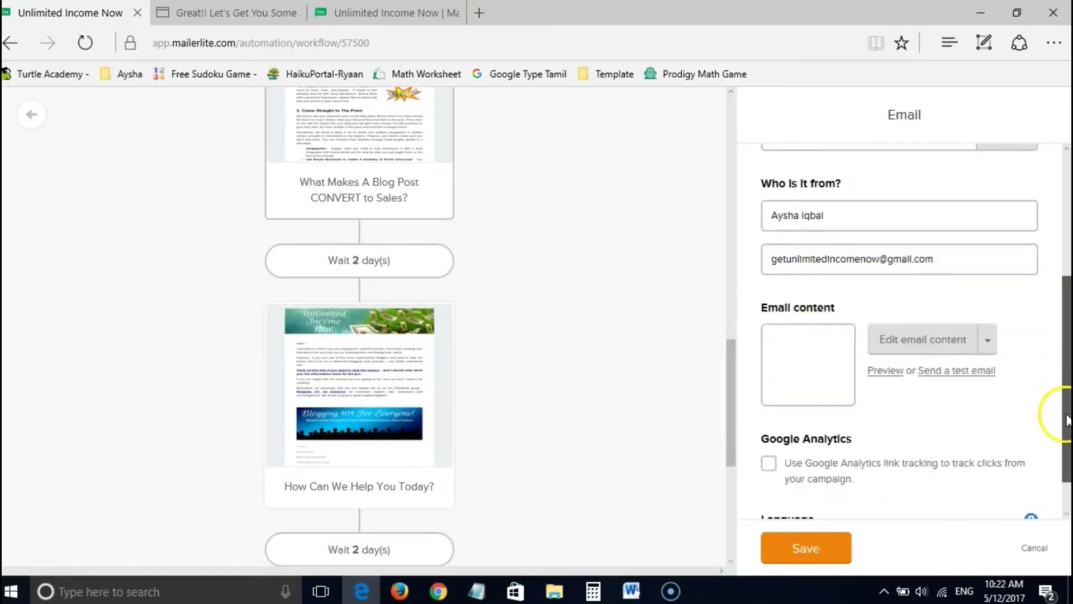
left_click(933, 335)
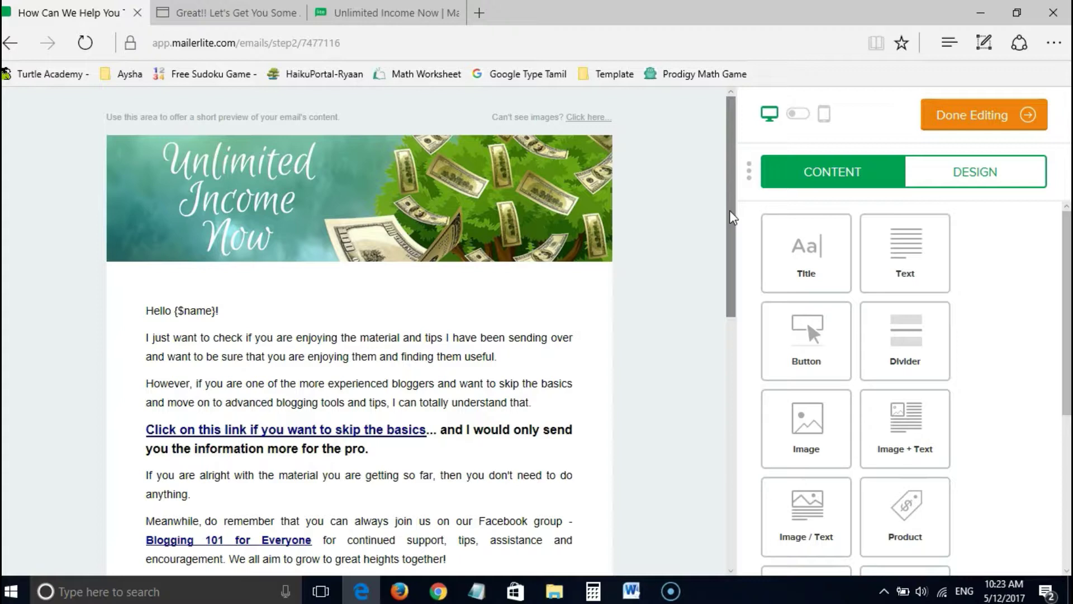
- Review the email's body text and its link for skipping the basics, and finish editing to return to the workflow
left_click_drag(732, 218, 732, 278)
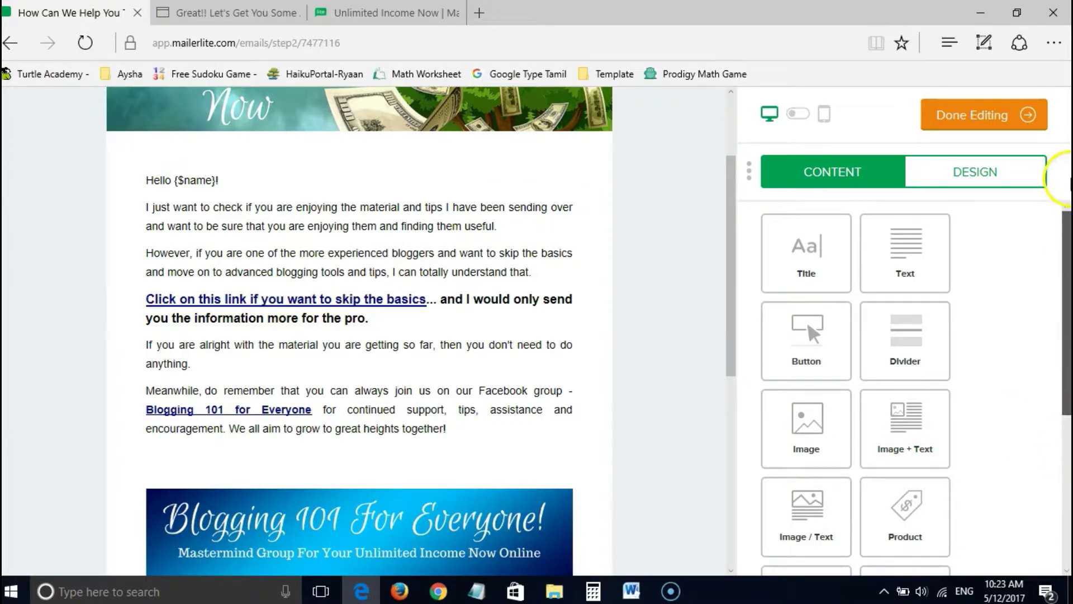
scroll(731, 144, "up", 3)
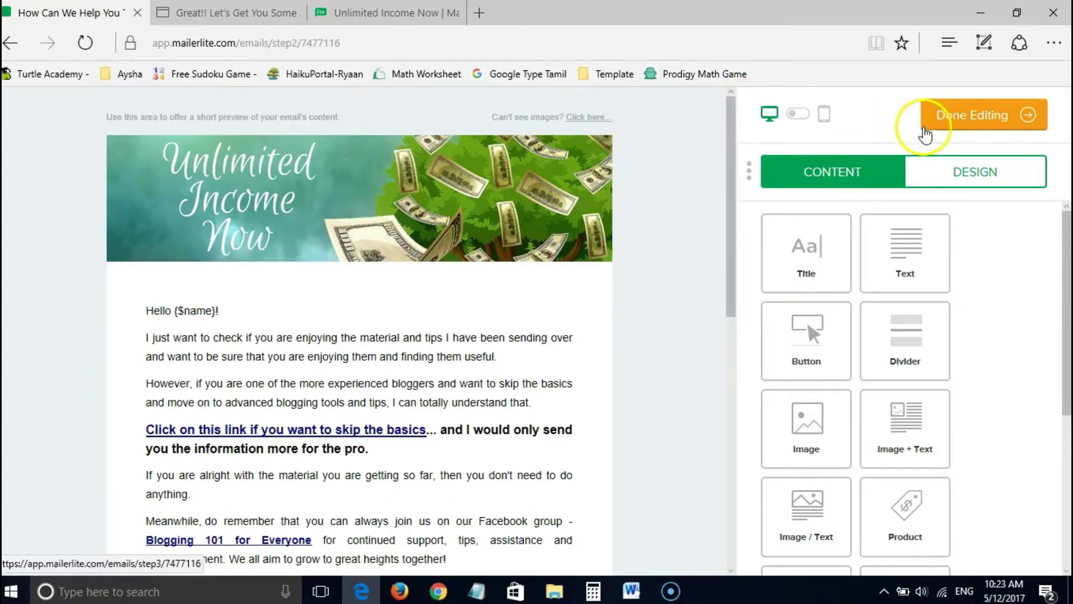
left_click(988, 120)
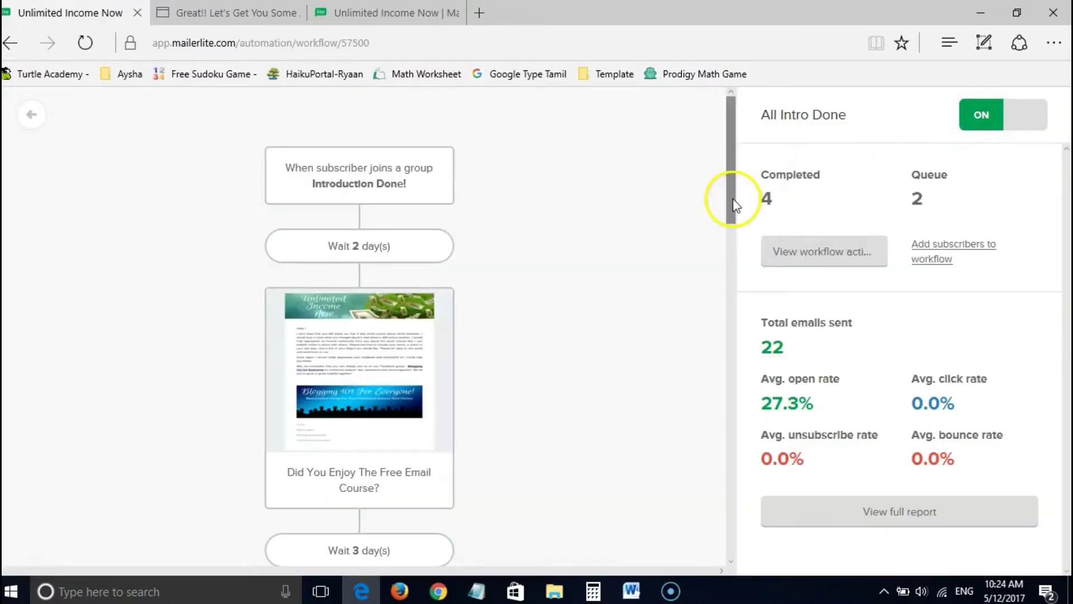
- Check the delay that follows the How Can We Help You Today? email and close it without saving
left_click_drag(733, 198, 724, 520)
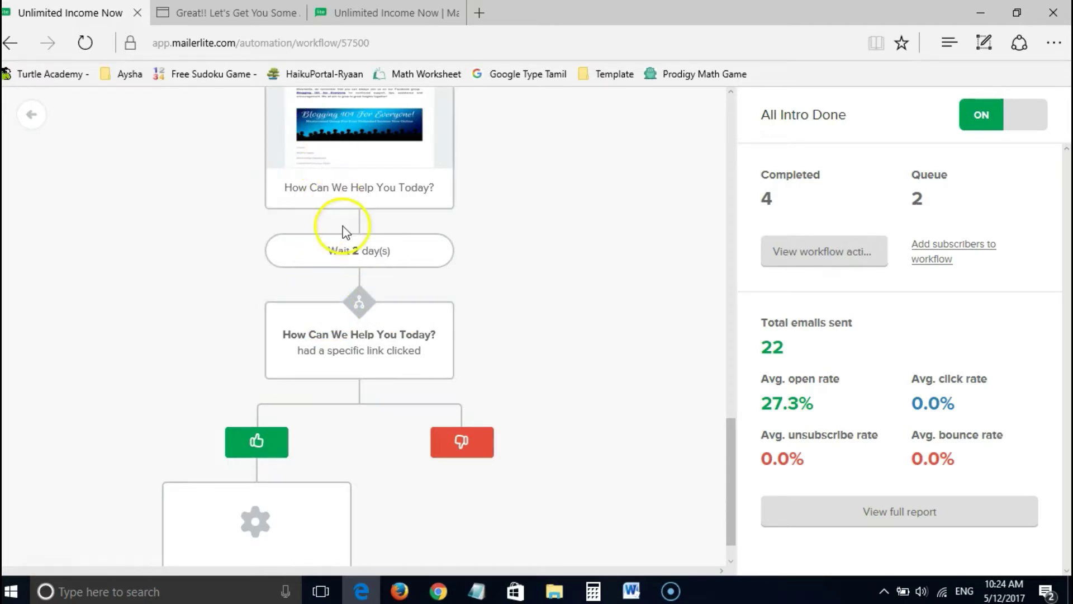
left_click(356, 267)
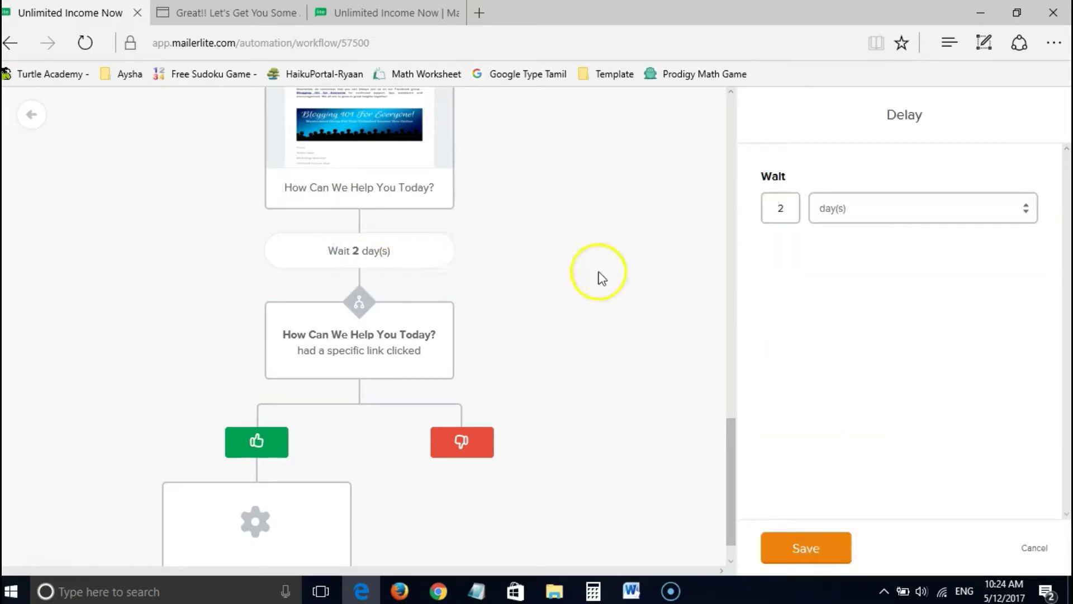
left_click(1029, 552)
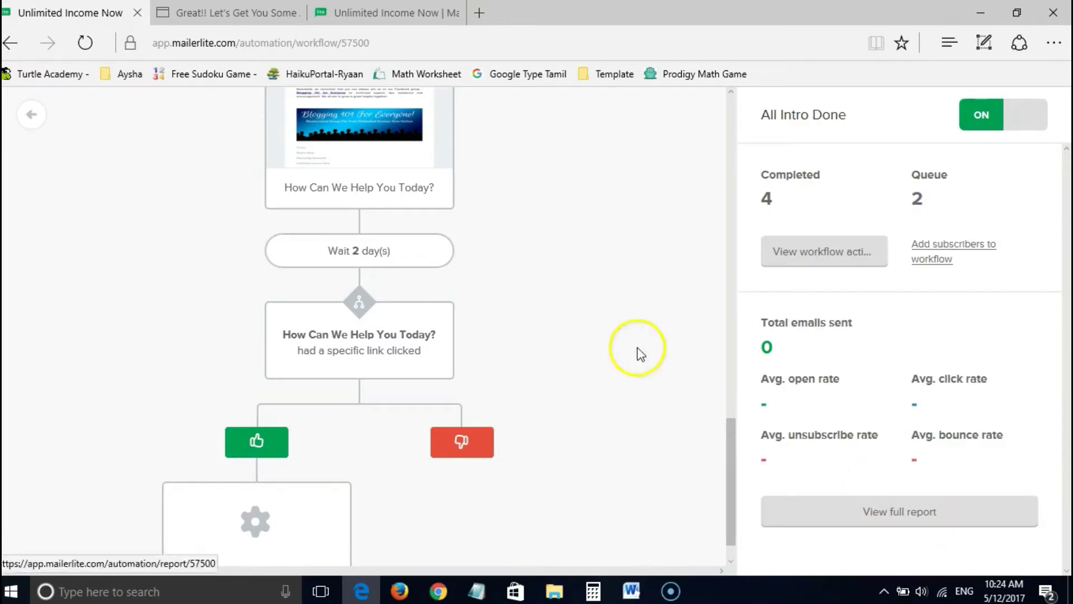
- Review the options of the condition below the delay, selecting Workflow activity, the How Can We Help You Today? email and had a specific link clicked
left_click(384, 338)
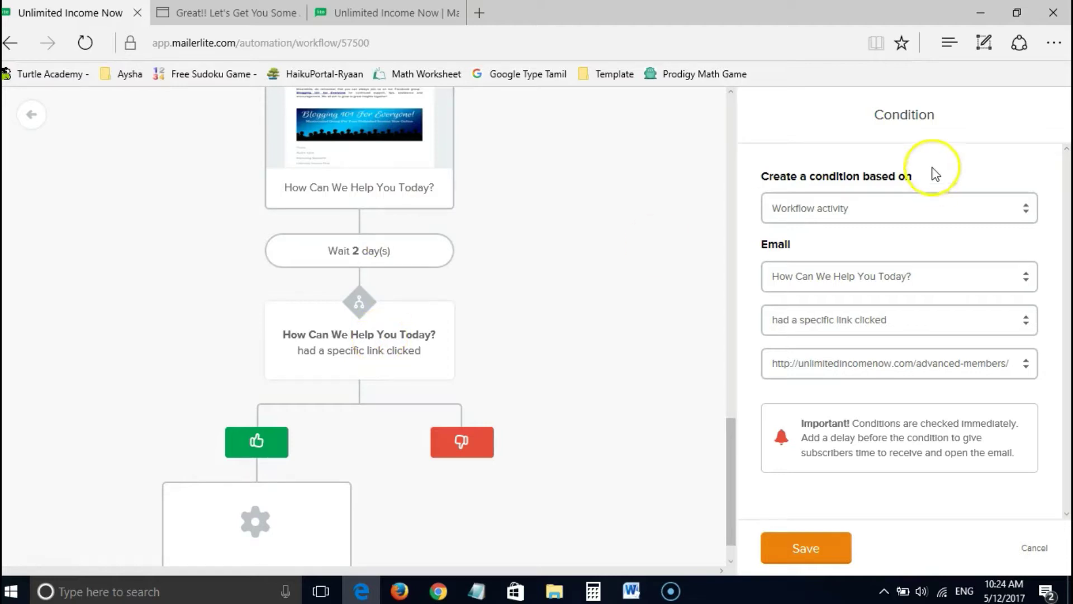
left_click(903, 210)
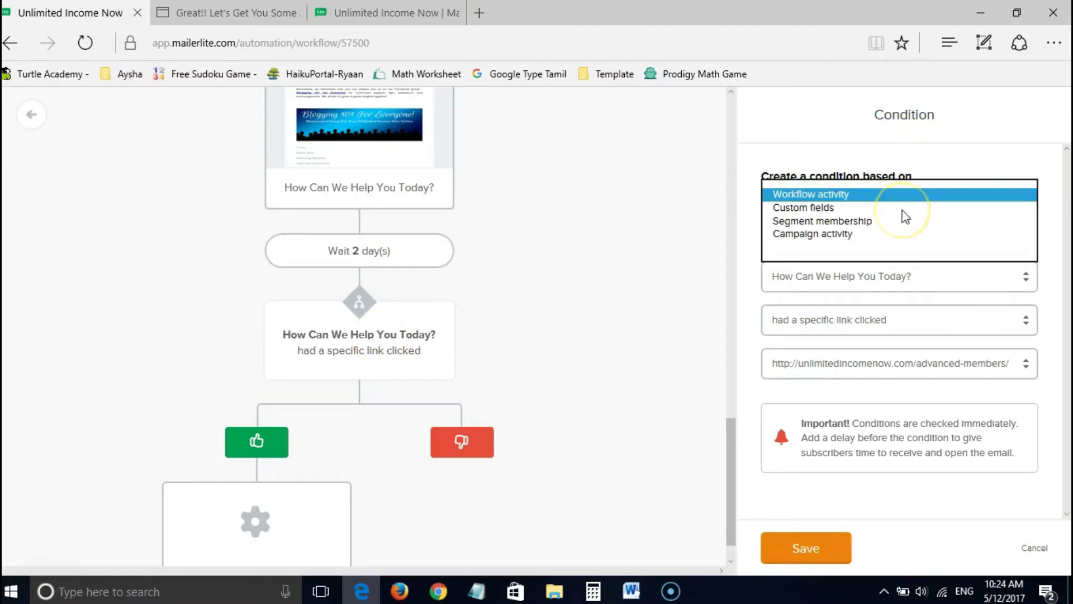
left_click(900, 200)
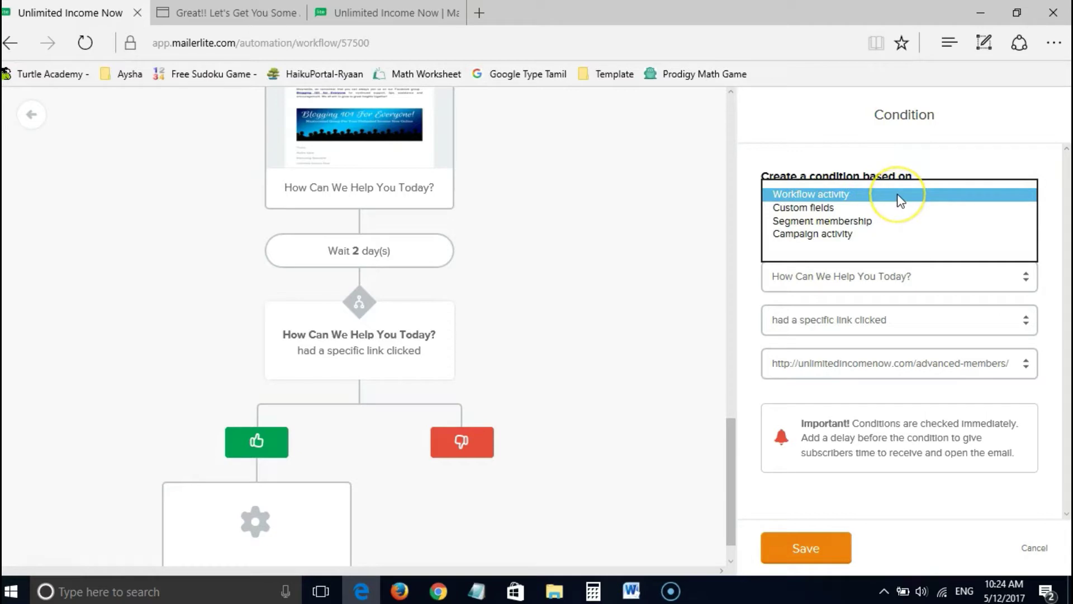
left_click(897, 193)
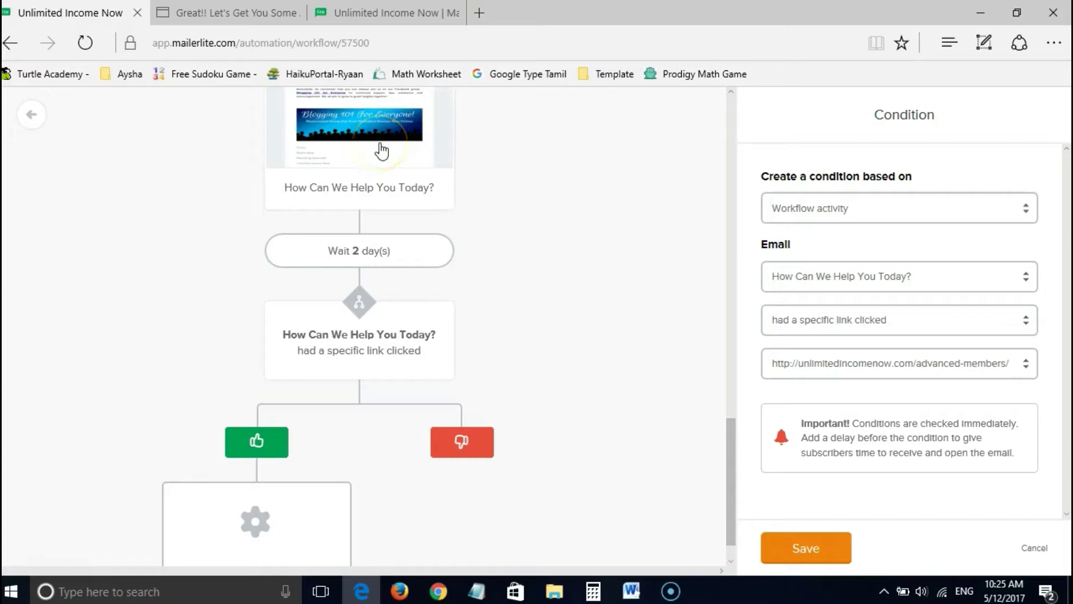
left_click(854, 276)
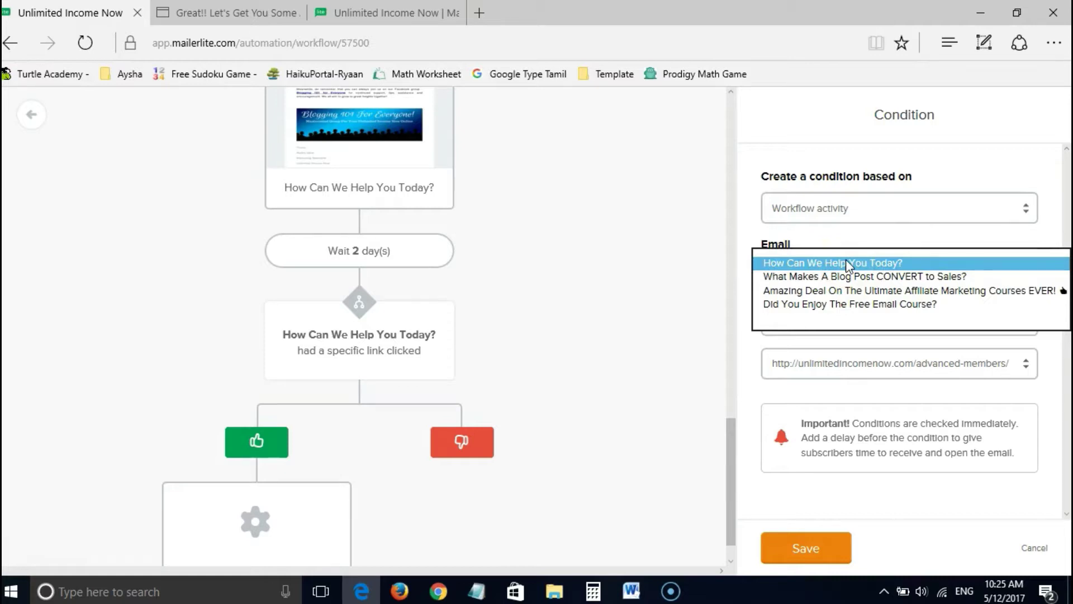
left_click(846, 262)
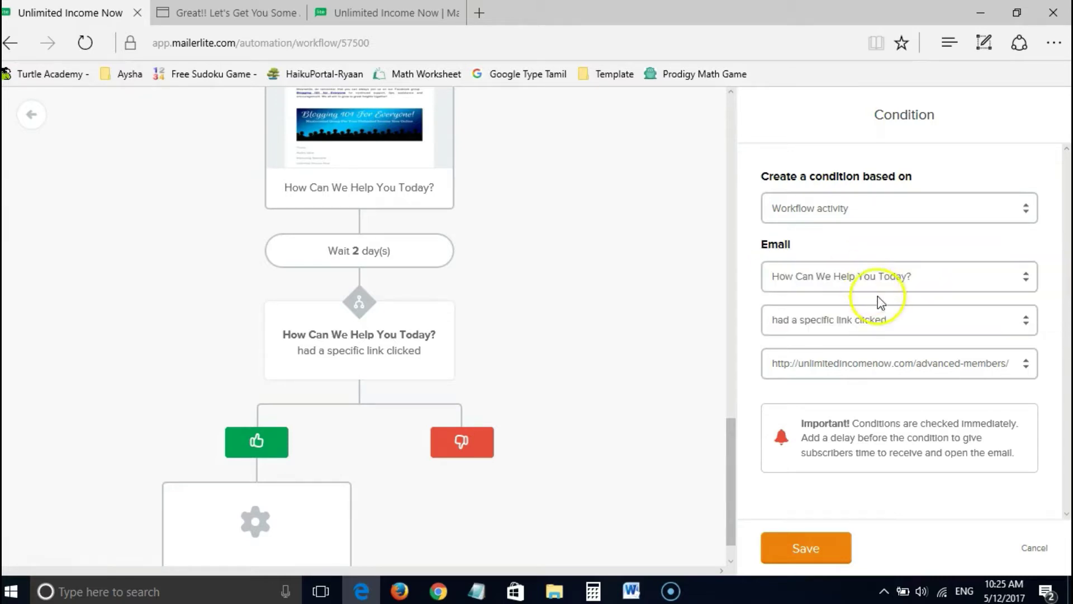
left_click(925, 320)
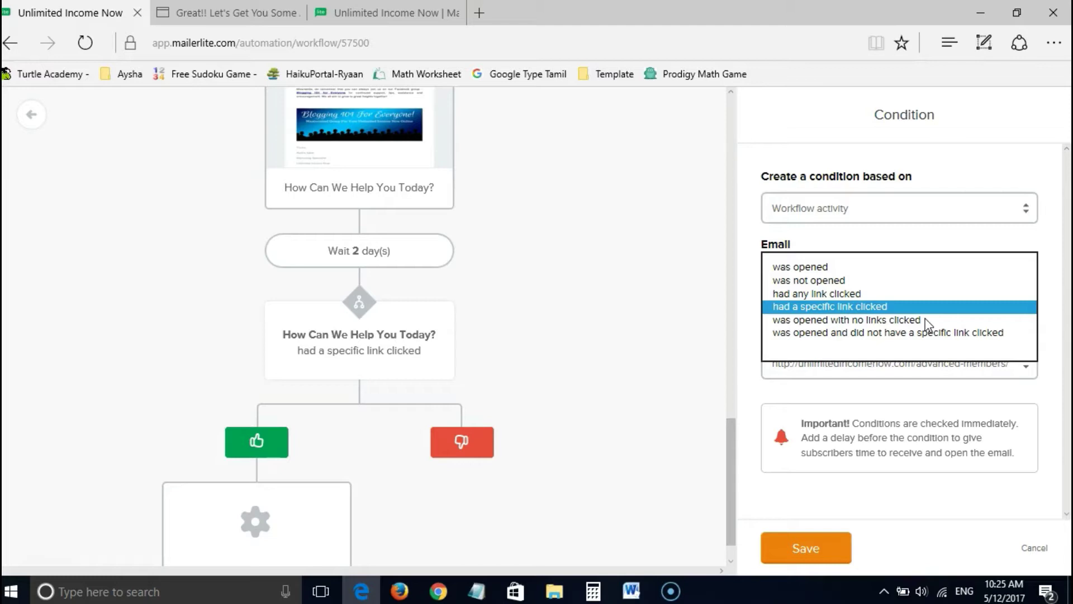
left_click(921, 309)
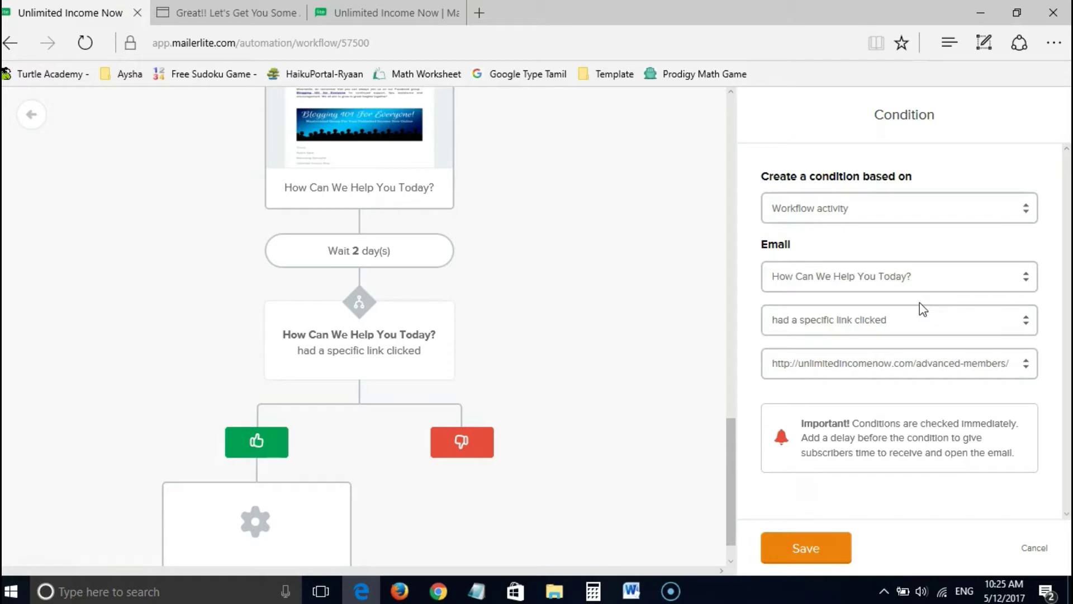
left_click(915, 320)
- View the advanced-members landing page that the email link leads to, and return to the workflow's condition settings
left_click(253, 11)
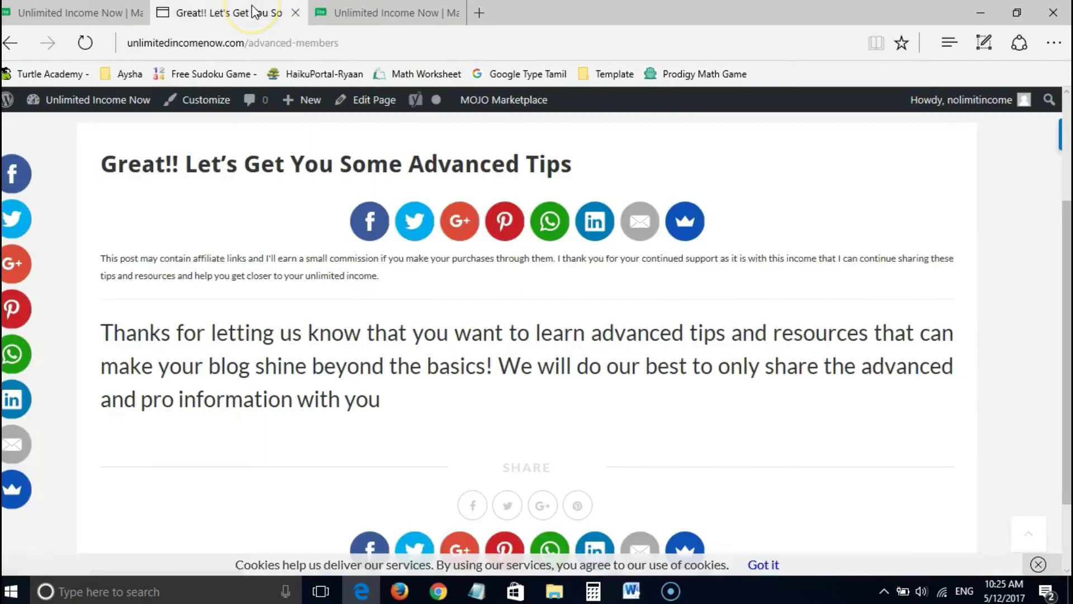
left_click_drag(1056, 328, 1057, 383)
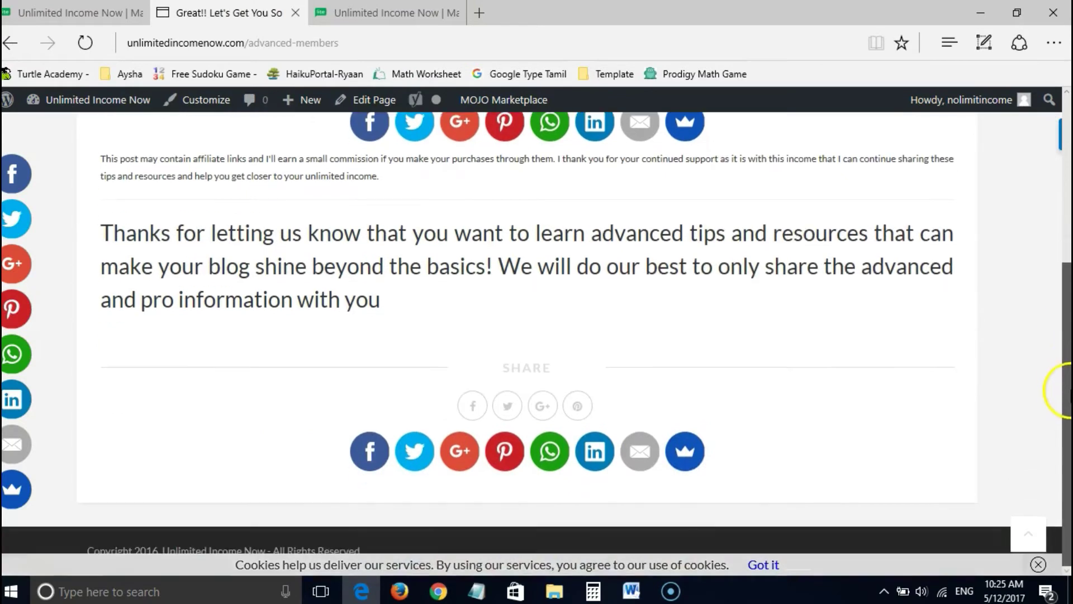
left_click(63, 17)
left_click(233, 21)
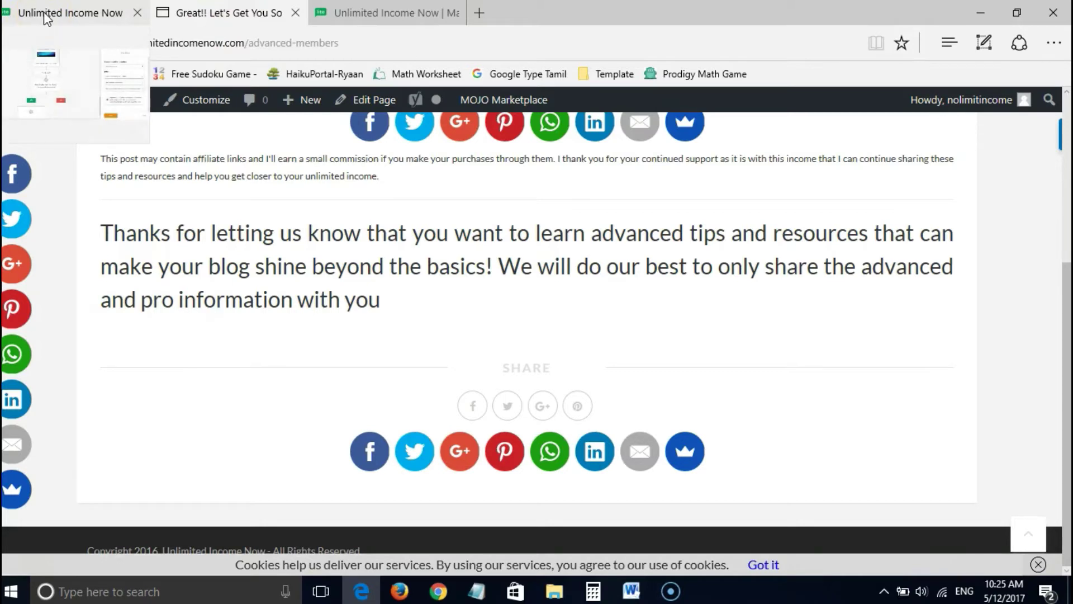
left_click(46, 18)
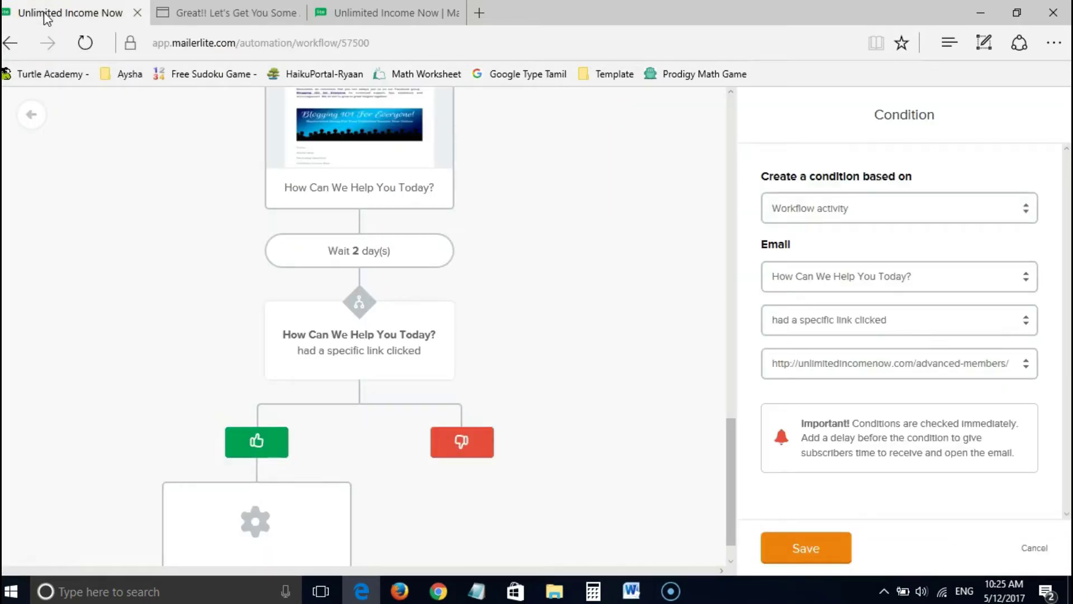
- Check which link the condition uses for the clicked-link rule and close the condition without saving
left_click(937, 362)
left_click(975, 321)
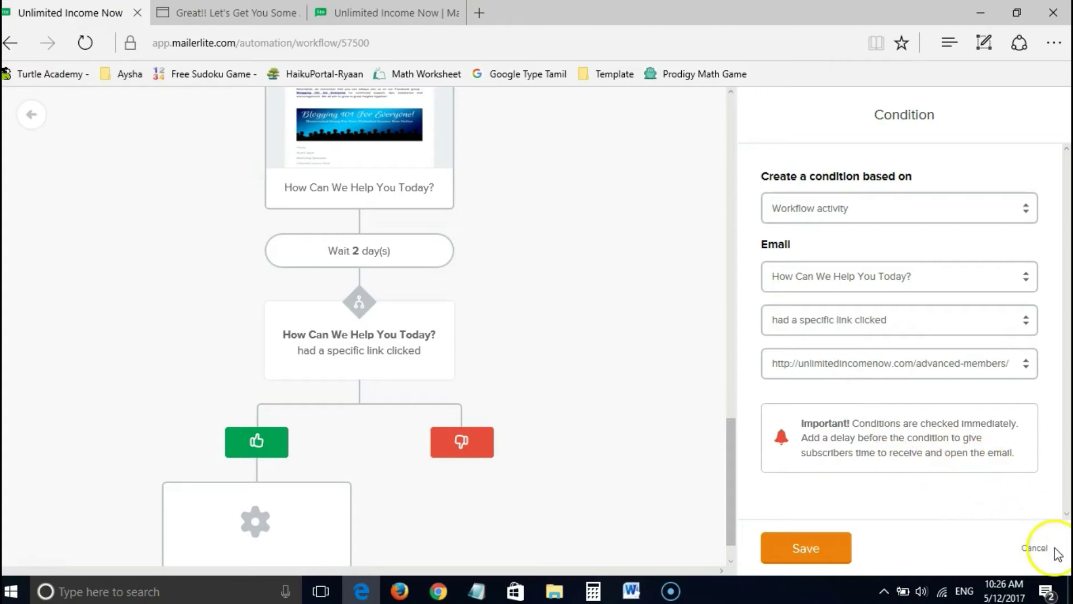
left_click(1033, 549)
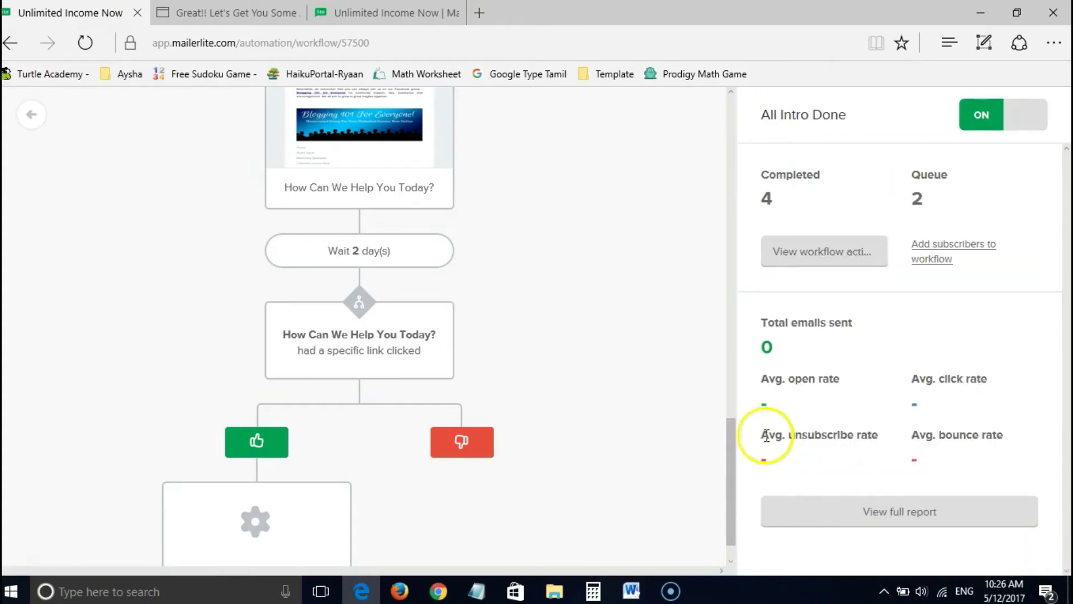
- Examine the action on the condition's positive branch and go back to the list of automation workflows
left_click_drag(727, 427, 728, 439)
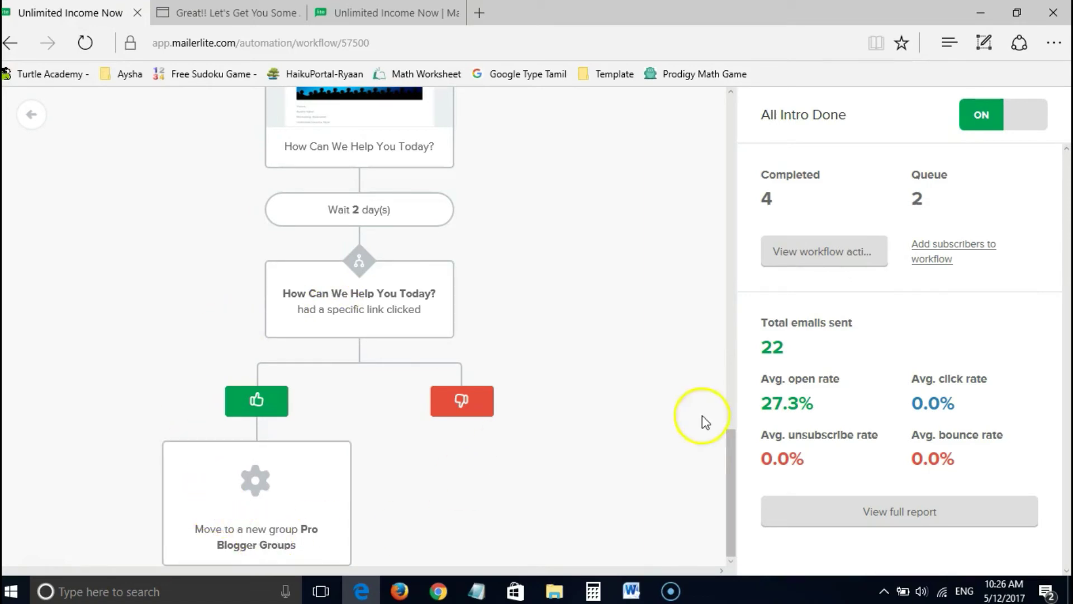
left_click_drag(729, 458, 743, 89)
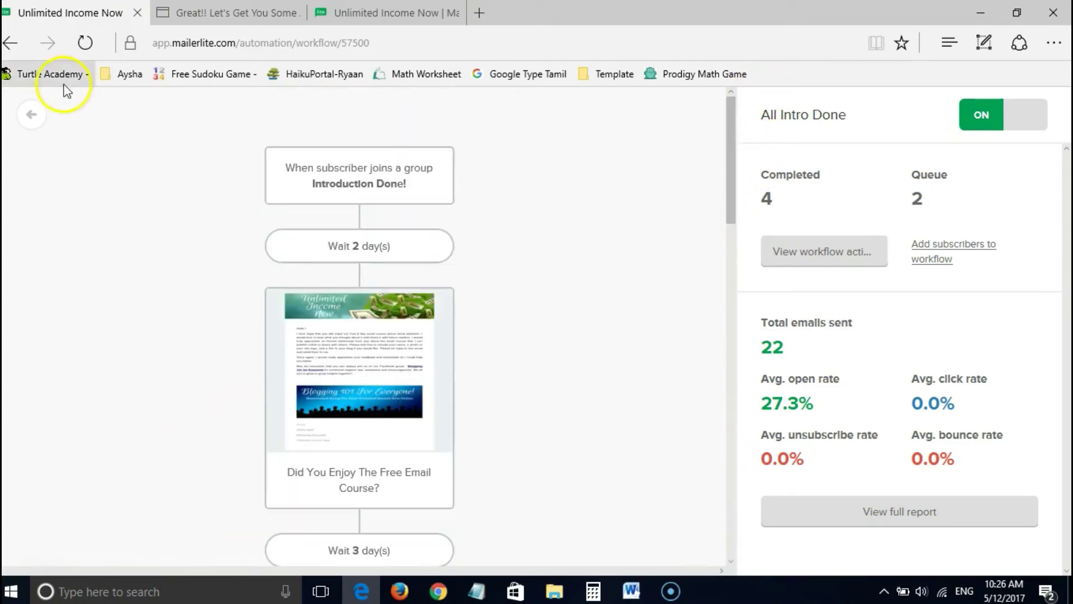
left_click(44, 117)
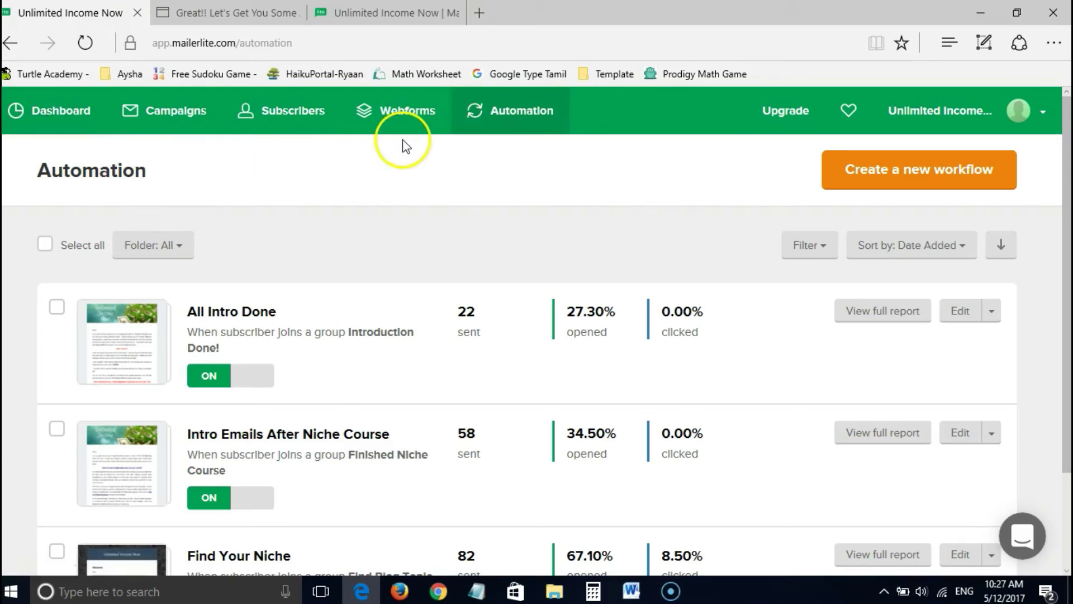
- Browse the subscriber groups, including Pro Blogger Groups, and switch to the advanced-members landing page
left_click(285, 103)
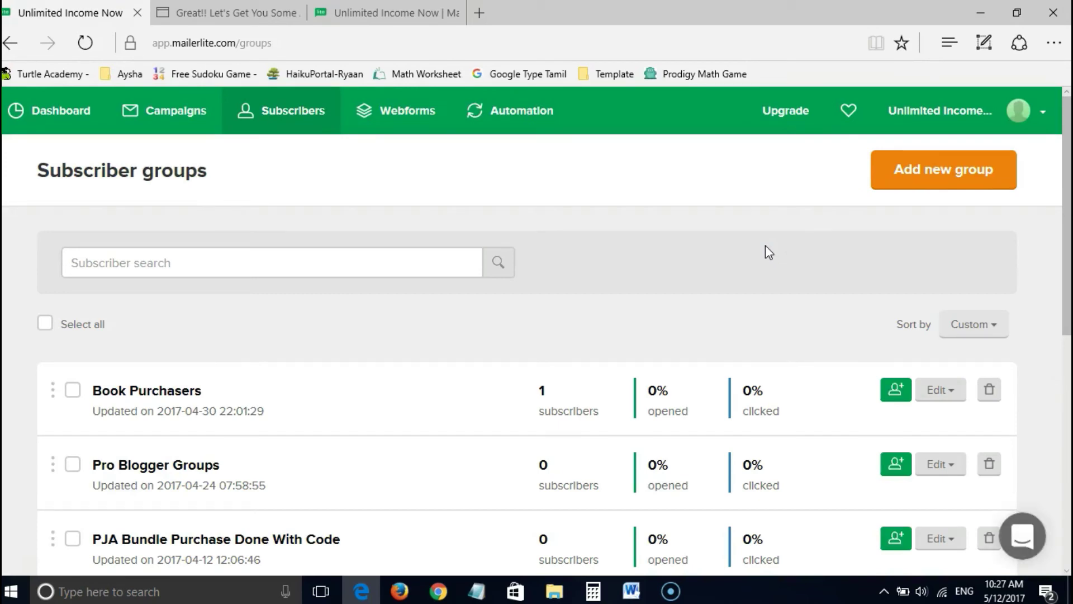
left_click(1067, 222)
mouse_move(1068, 222)
left_mouse_down()
mouse_move(1068, 357)
mouse_move(1069, 144)
mouse_move(1069, 356)
mouse_move(1065, 210)
left_mouse_up()
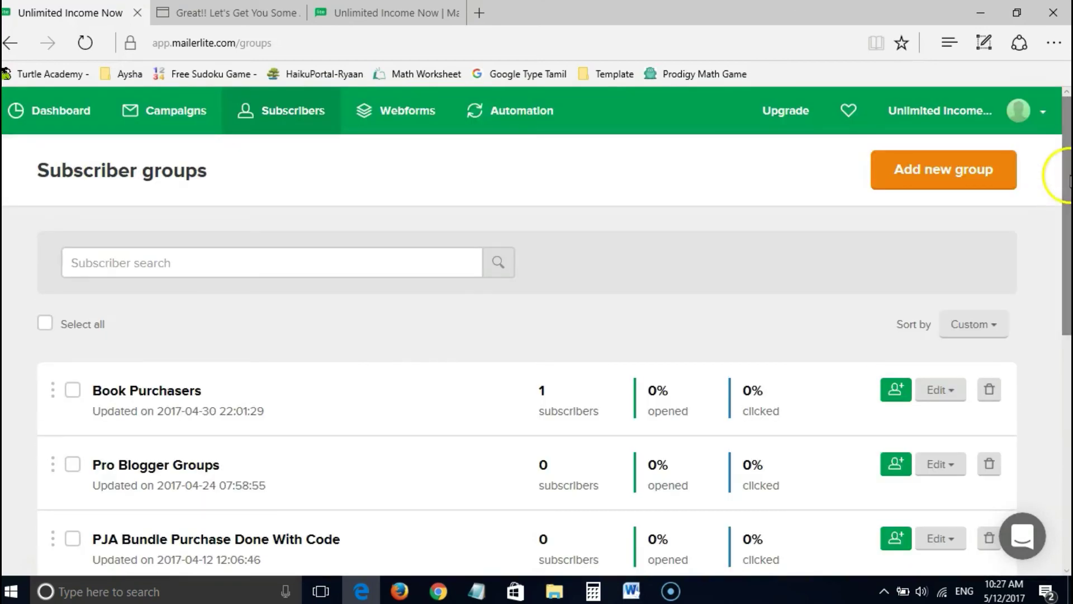
left_click(184, 15)
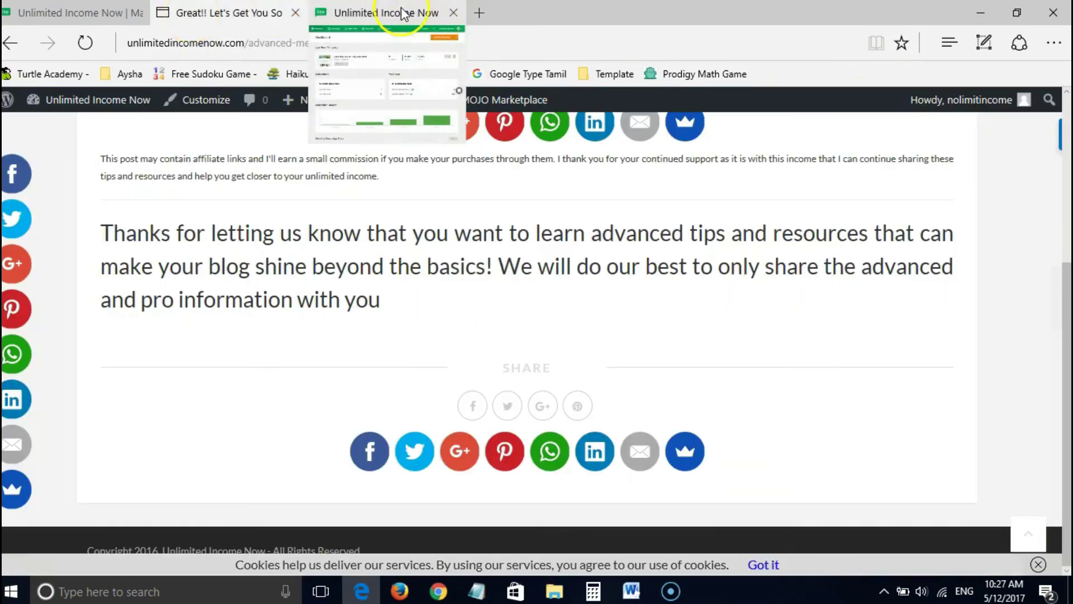